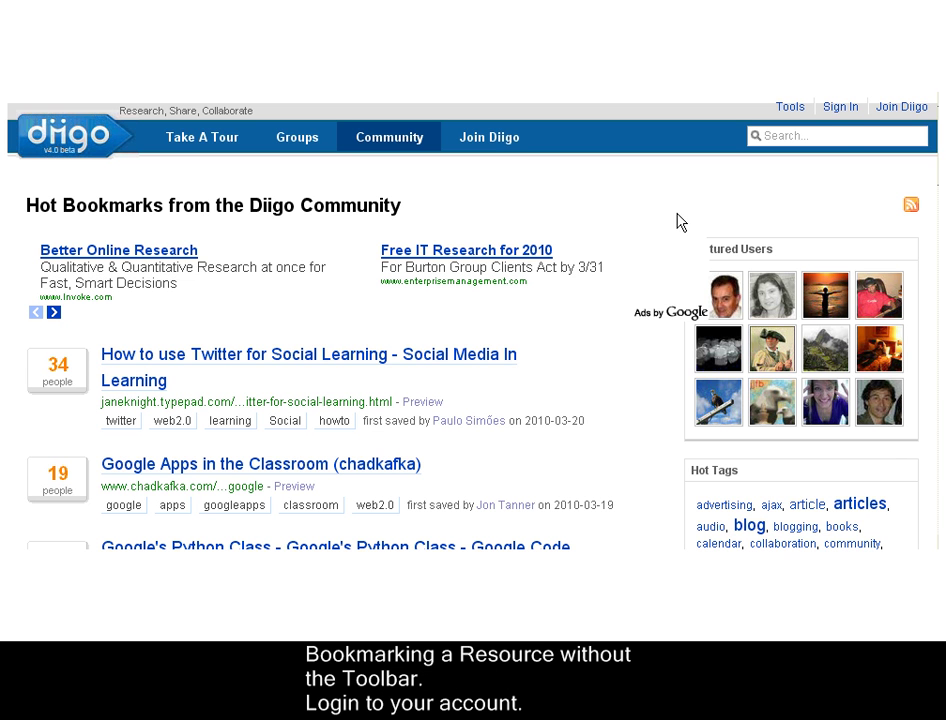
Sign in to Diigo with the prefilled account credentials.
click(845, 117)
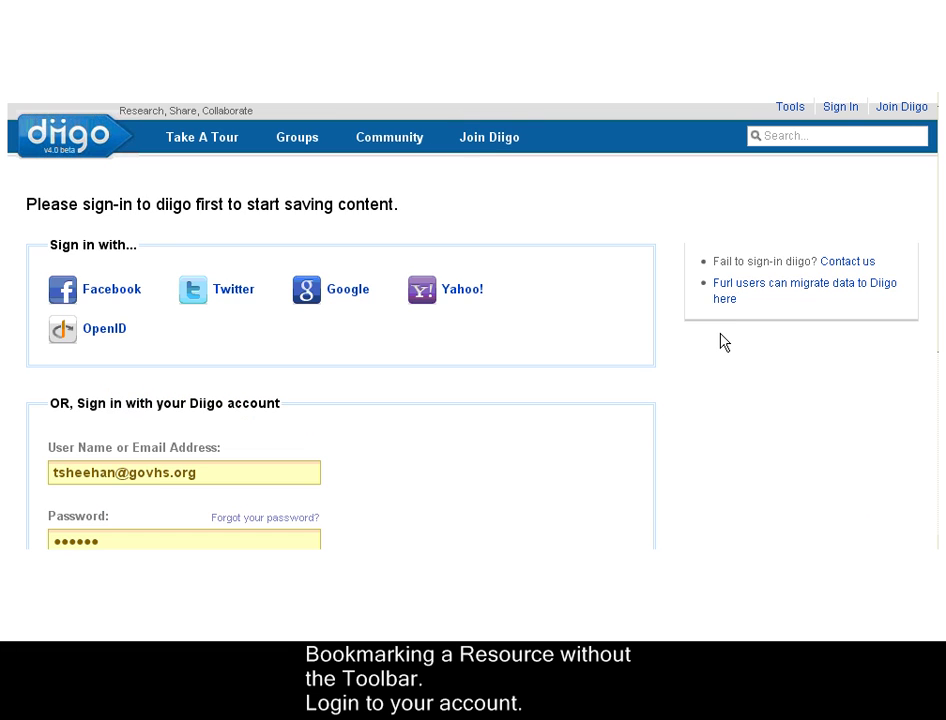
scroll(470, 320, down, 2)
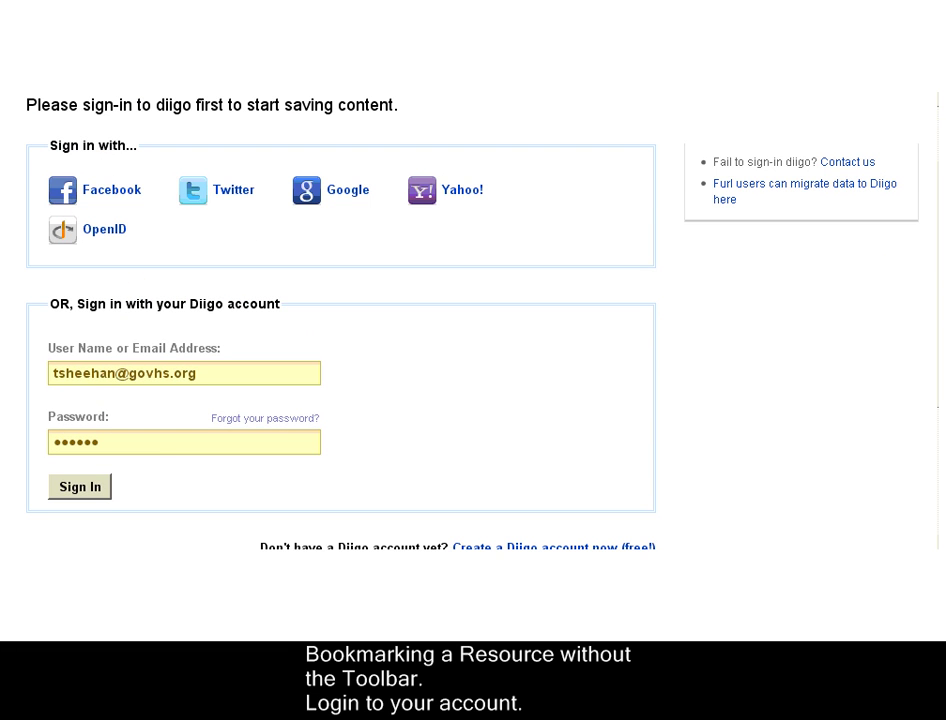
click(86, 487)
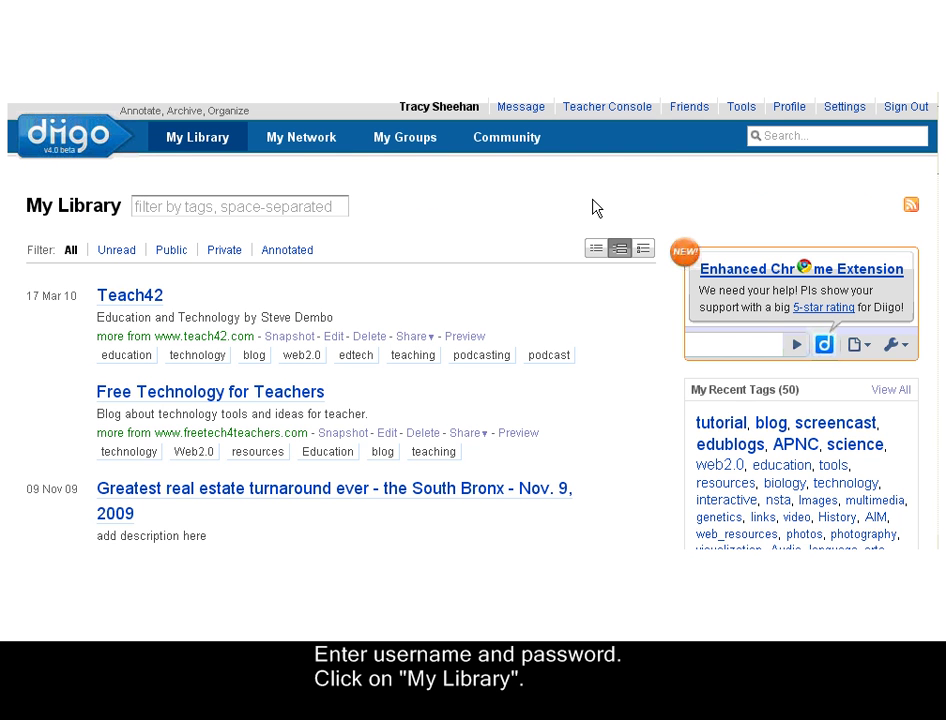
click(198, 148)
scroll(922, 333, down, 4)
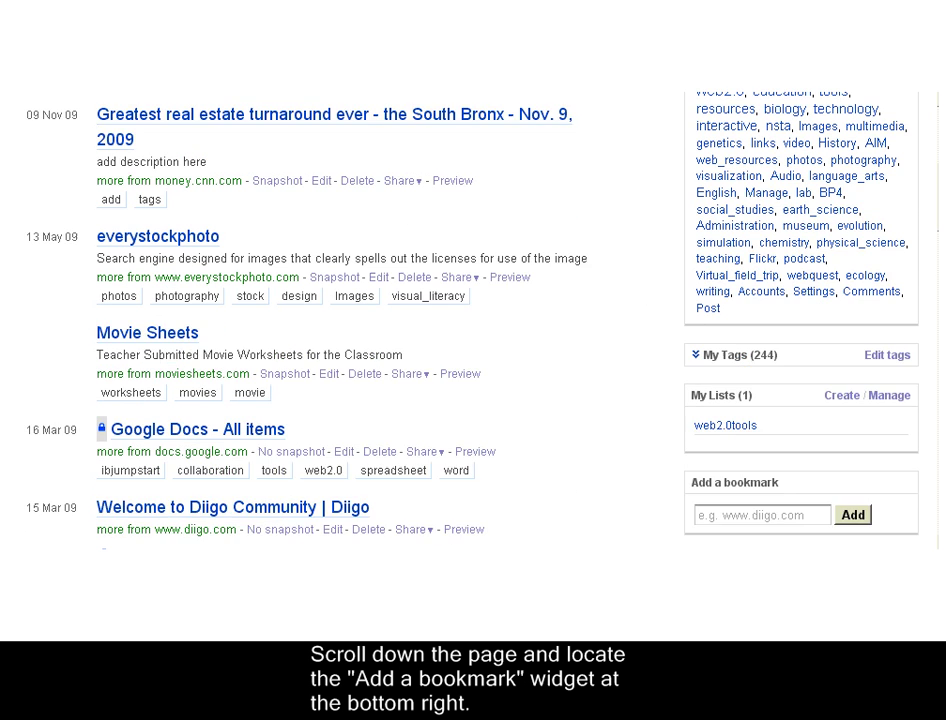
scroll(473, 320, down, 1)
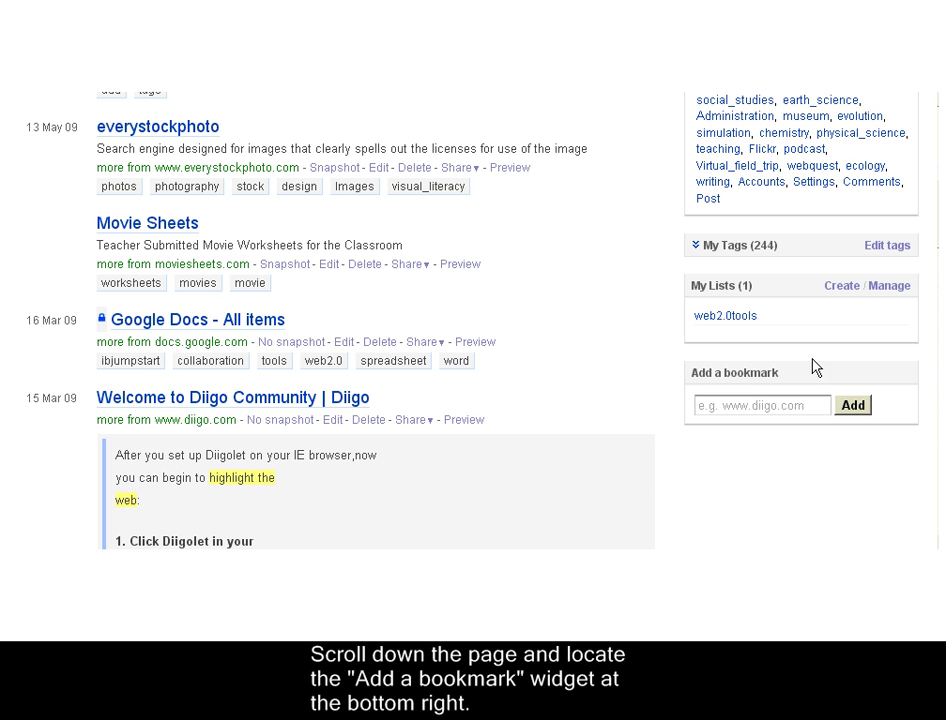
click(750, 405)
text(http://www.shambles.net/)
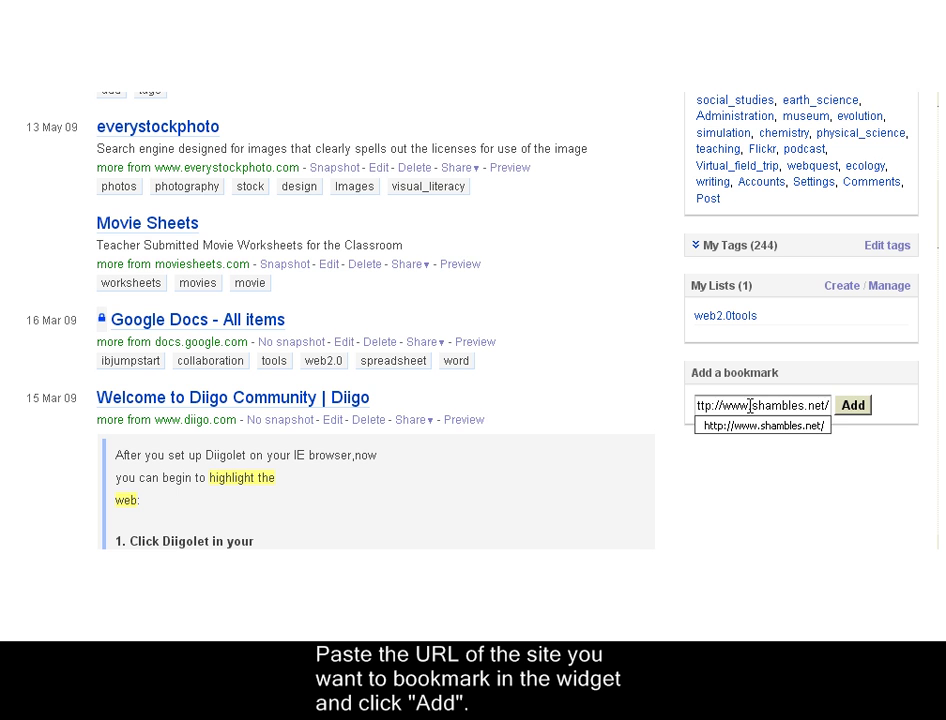
click(855, 409)
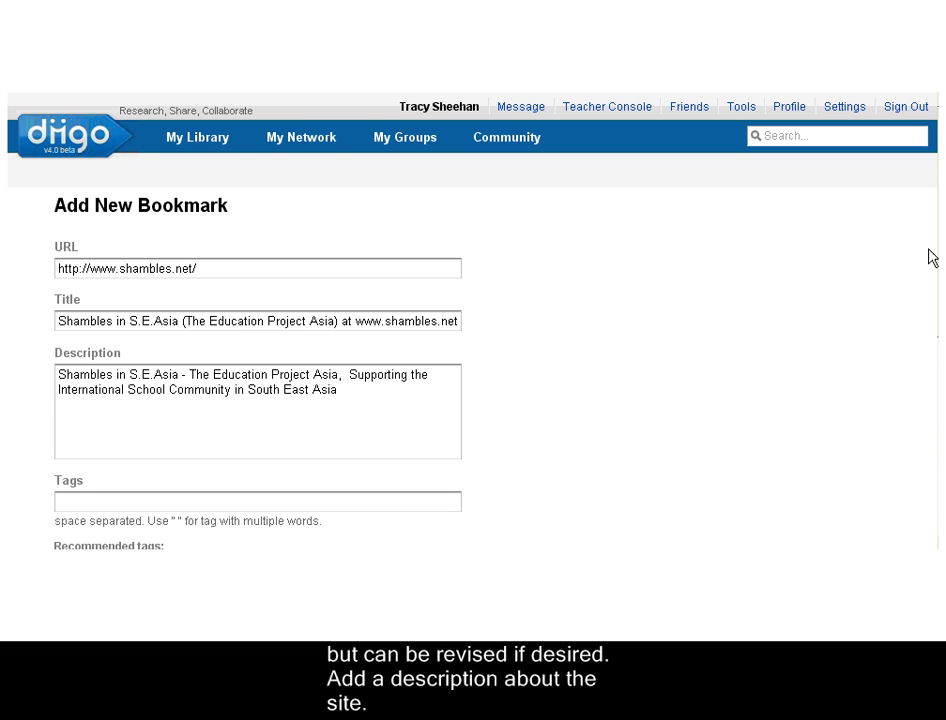
Tag the bookmark with the recommended tags education, technology, teaching, resources, international, web2.0 and learning, leaving out shambles.
scroll(928, 258, down, 2)
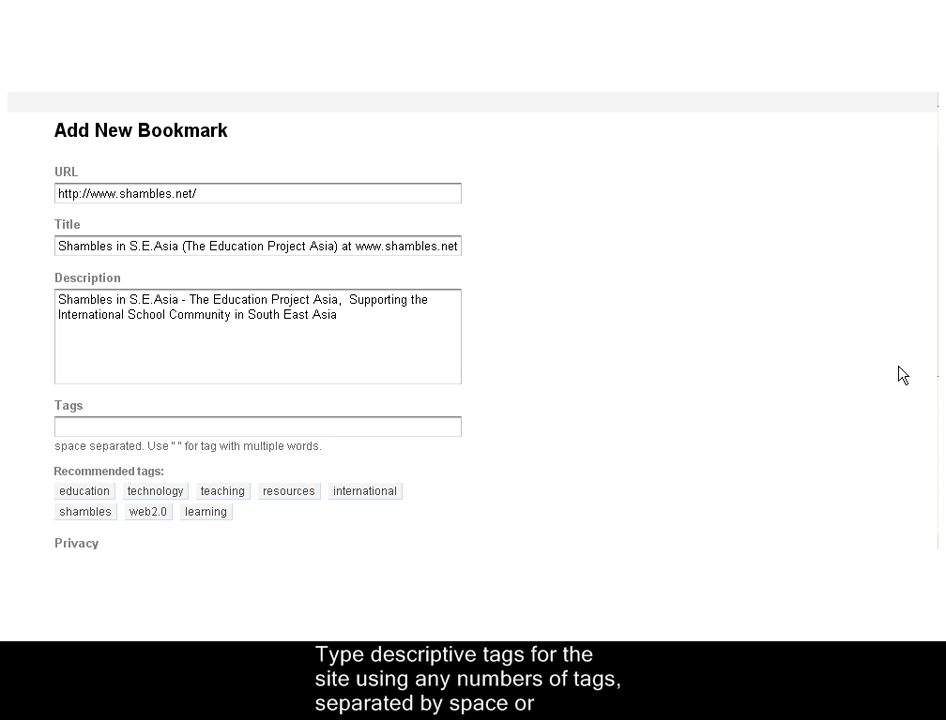
scroll(840, 336, down, 1)
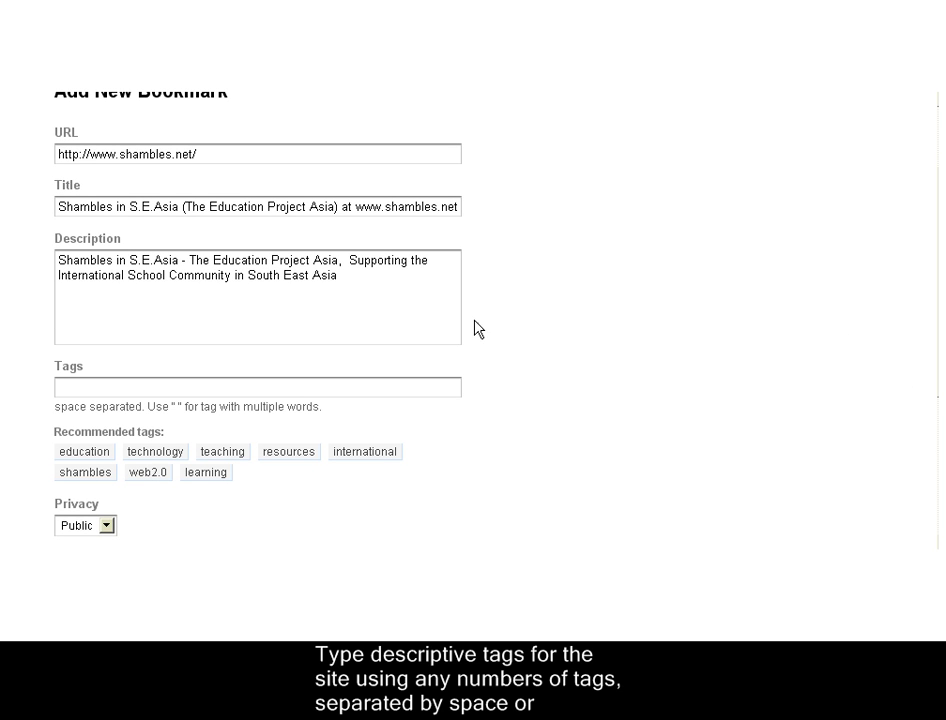
click(90, 453)
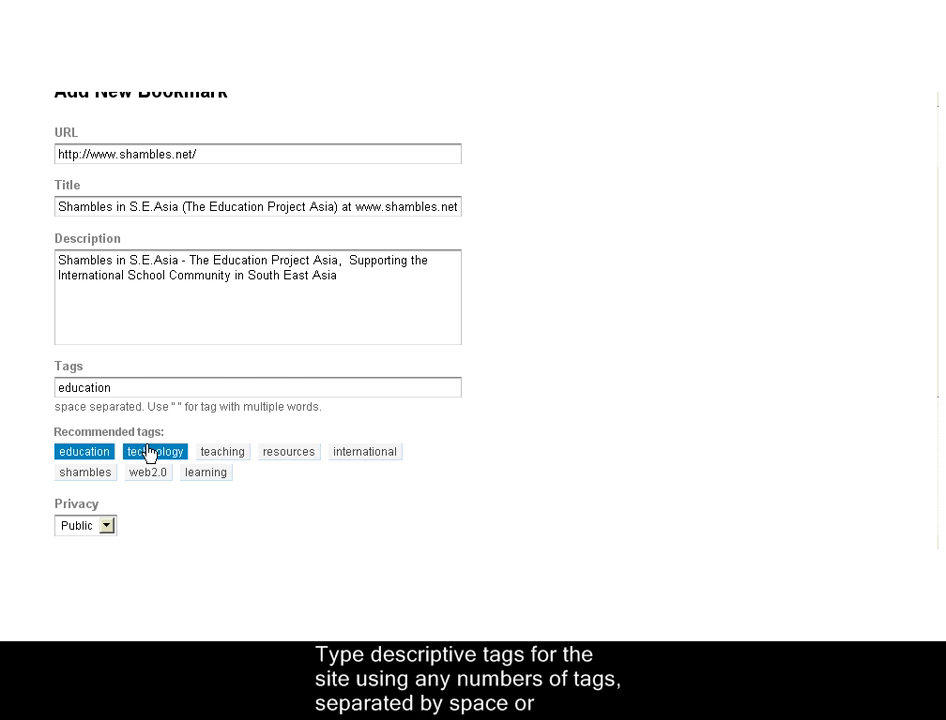
click(162, 454)
click(222, 455)
click(291, 455)
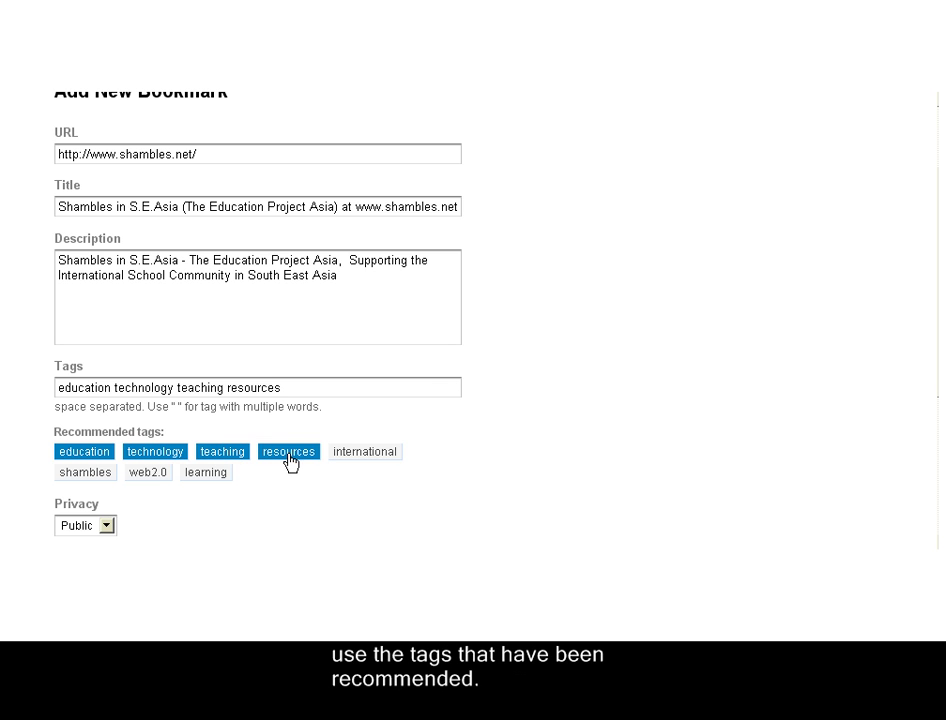
click(362, 455)
click(96, 477)
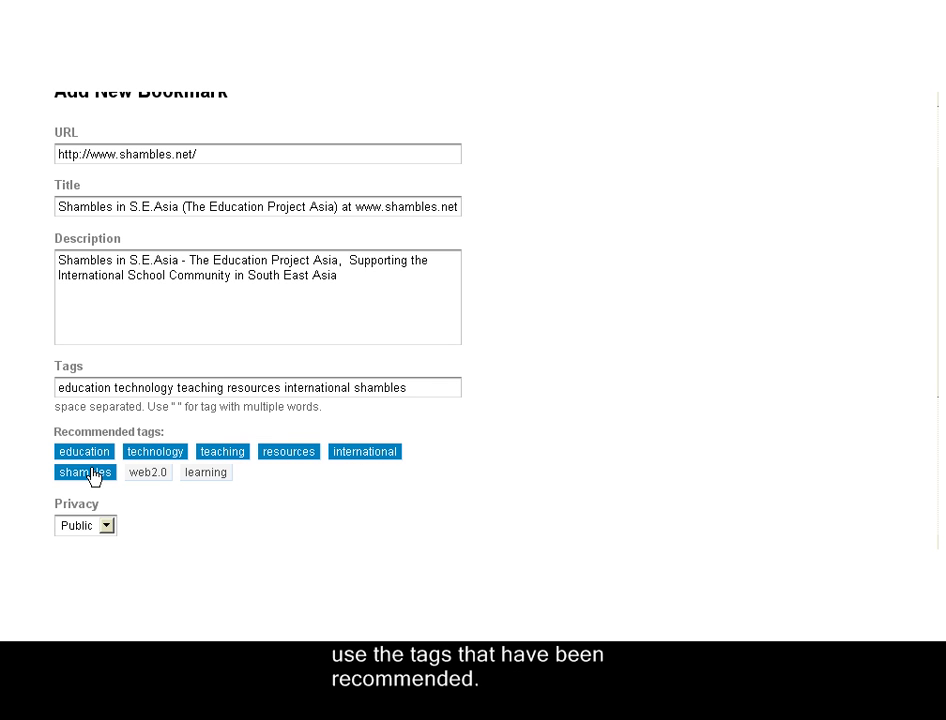
click(93, 477)
click(153, 484)
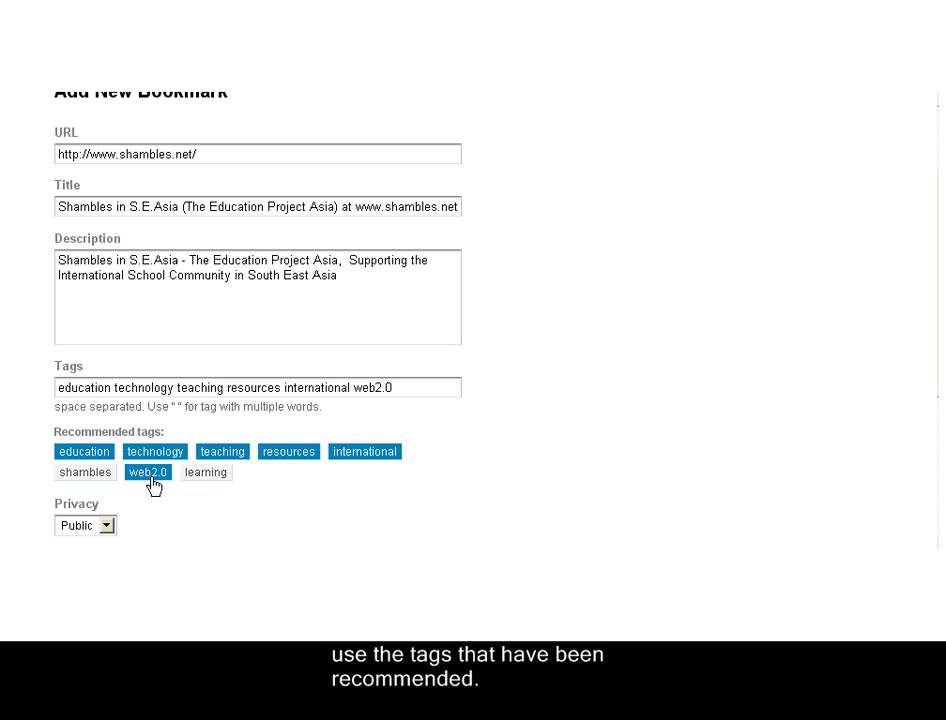
click(206, 486)
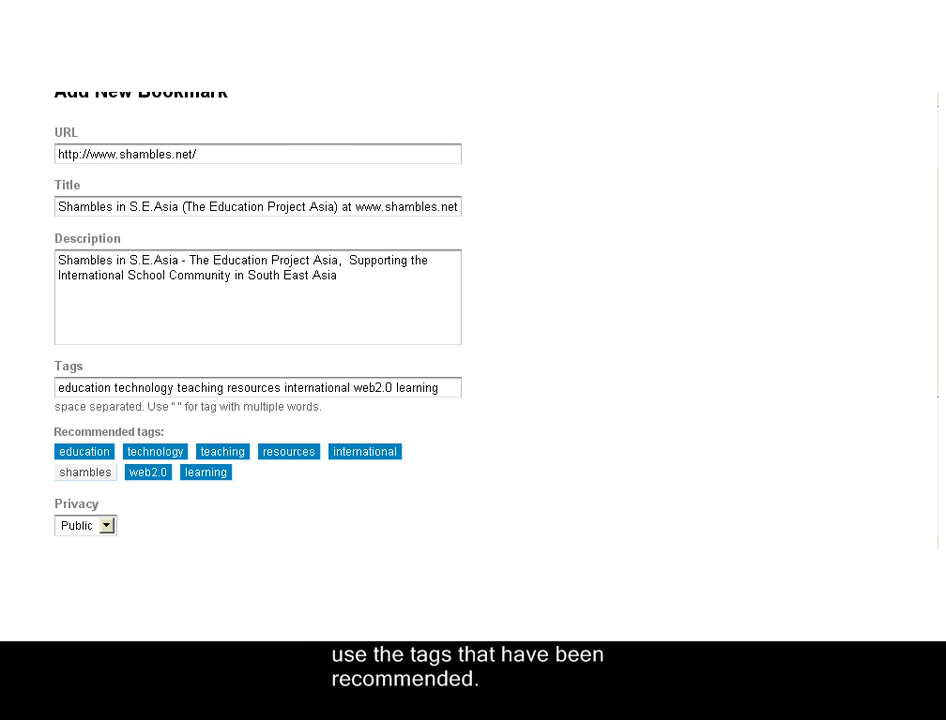
Keep the Shambles bookmark's privacy at Public with no group selected, and save it.
scroll(379, 432, down, 4)
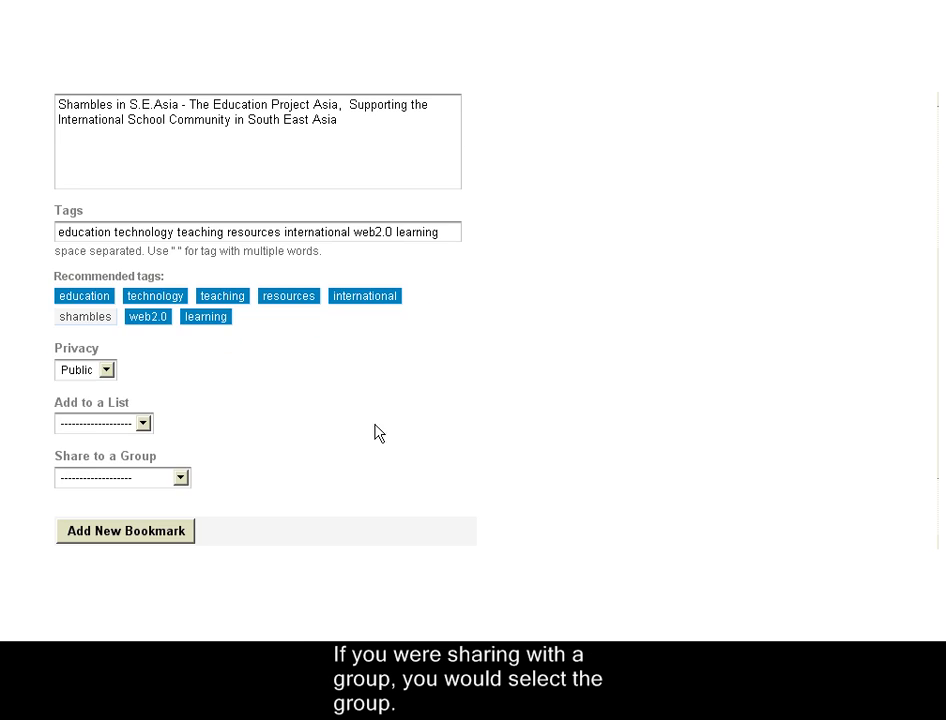
click(181, 479)
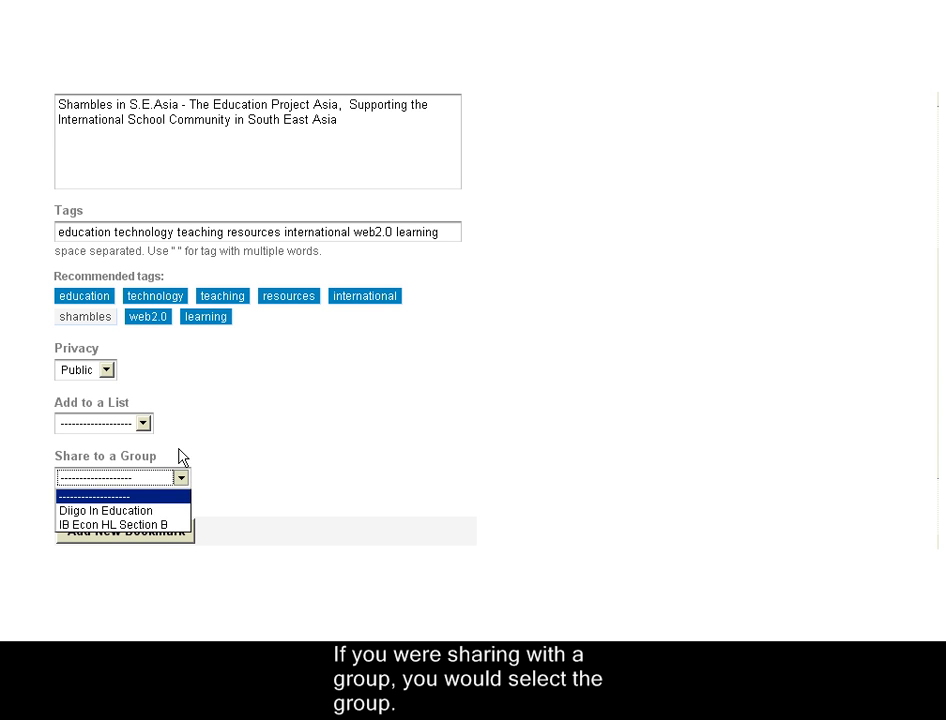
click(195, 436)
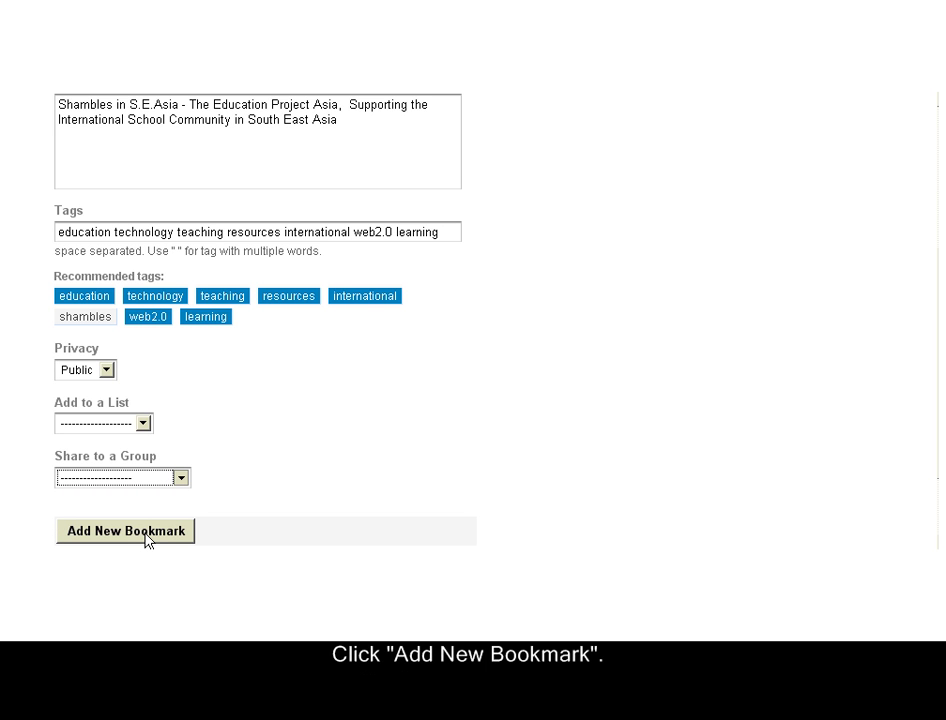
click(107, 371)
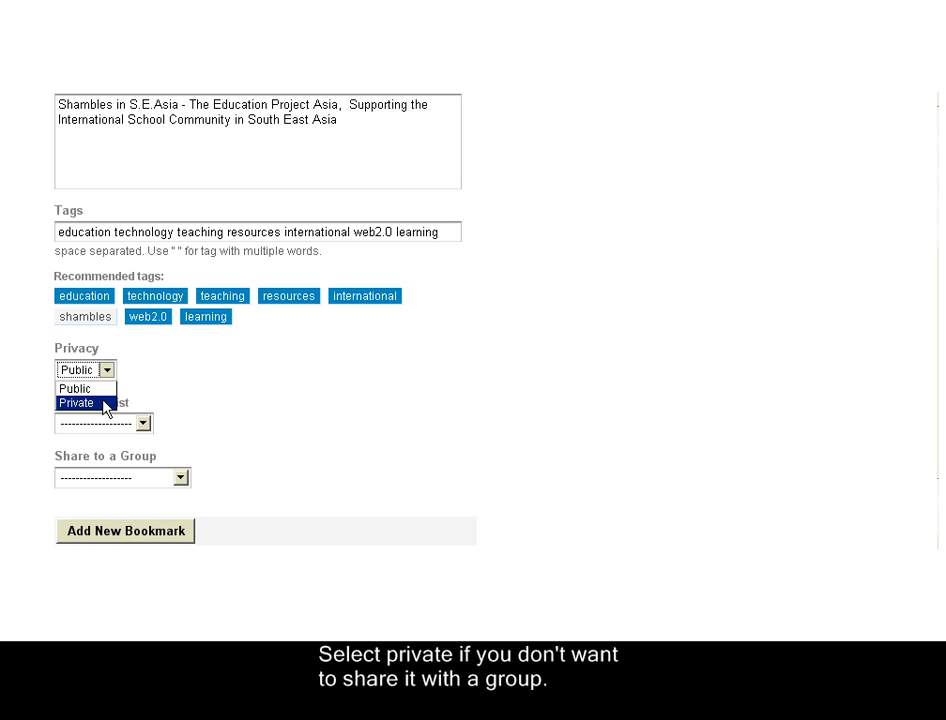
click(103, 390)
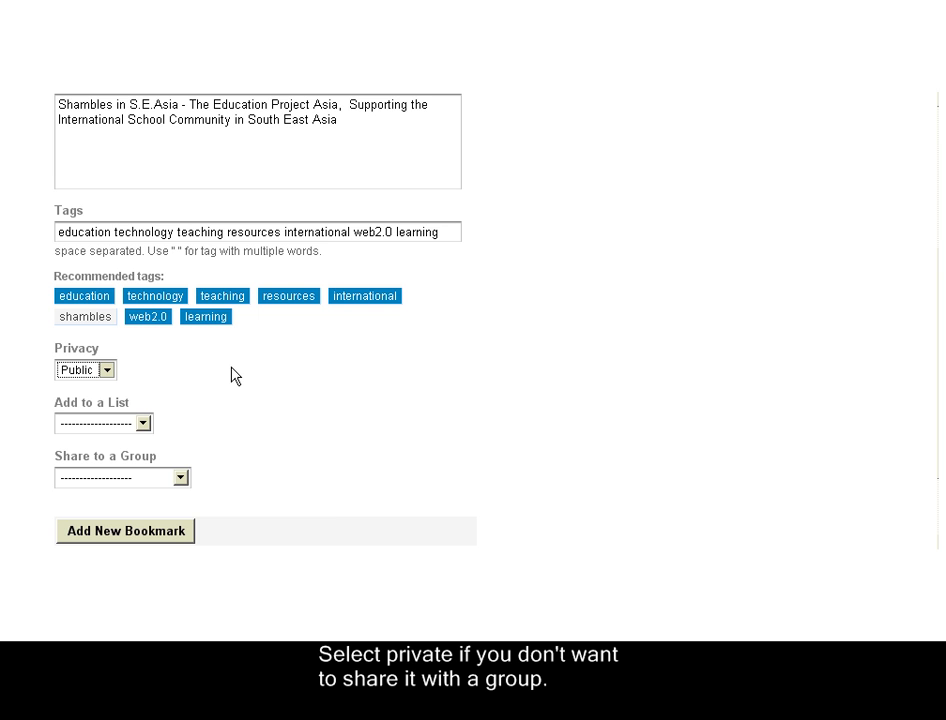
click(150, 531)
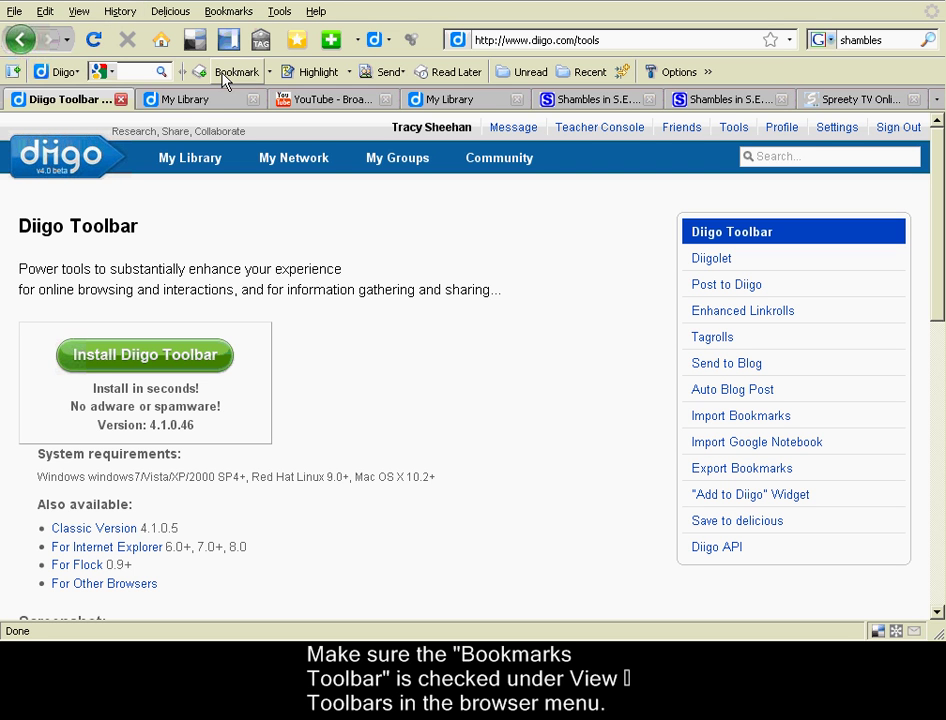
Check in the browser's toolbar list whether the Diigo Toolbar is enabled.
click(80, 12)
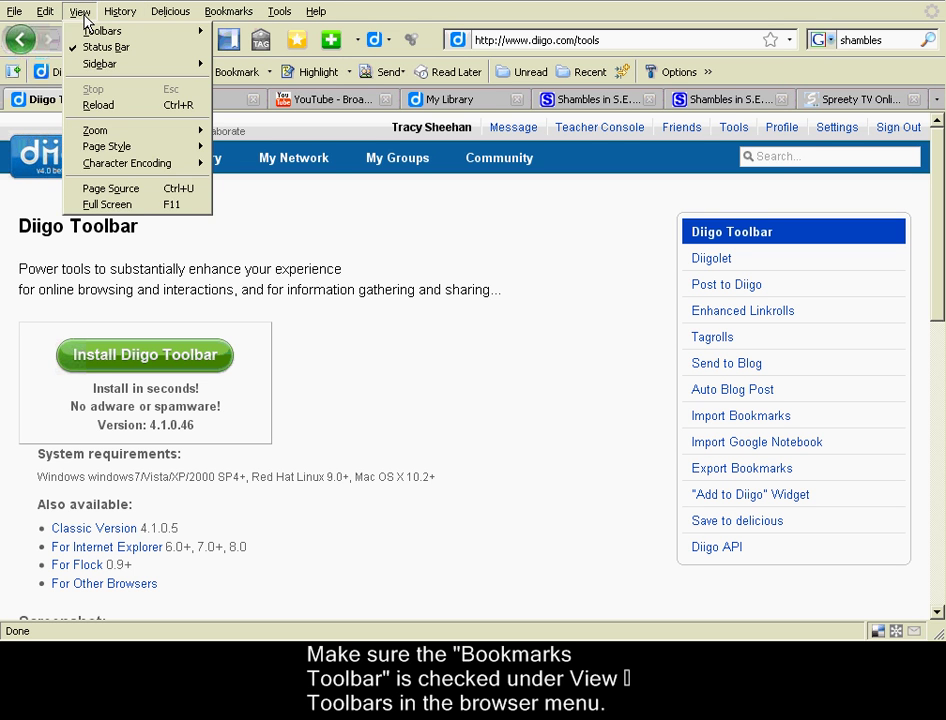
mouse_move(128, 31)
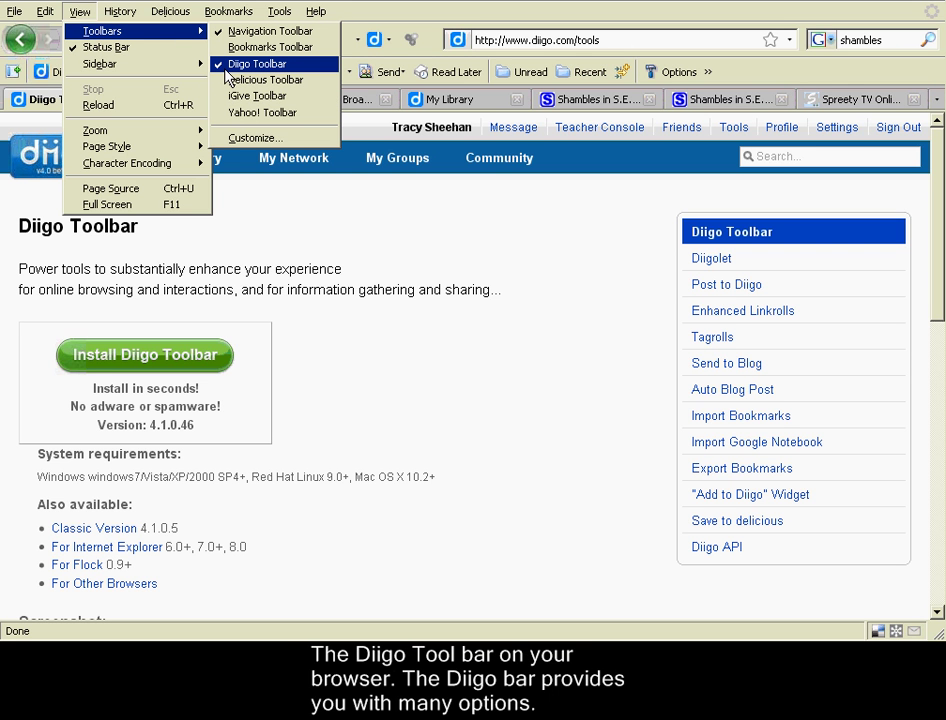
click(260, 220)
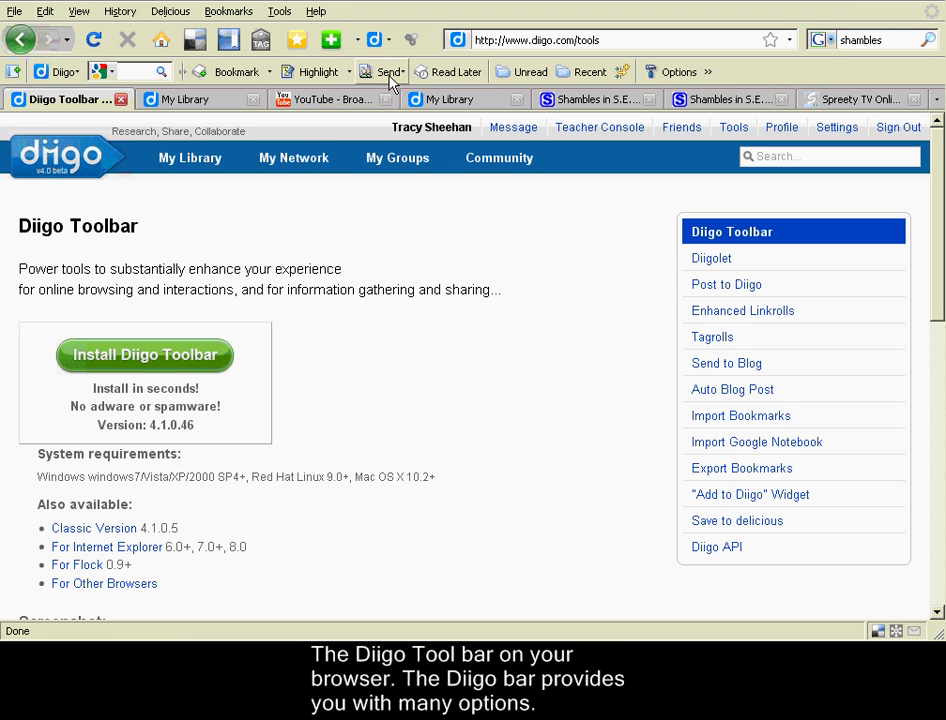
Examine the library and the current page's annotations in the Diigo sidebar, and close the sidebar.
click(14, 73)
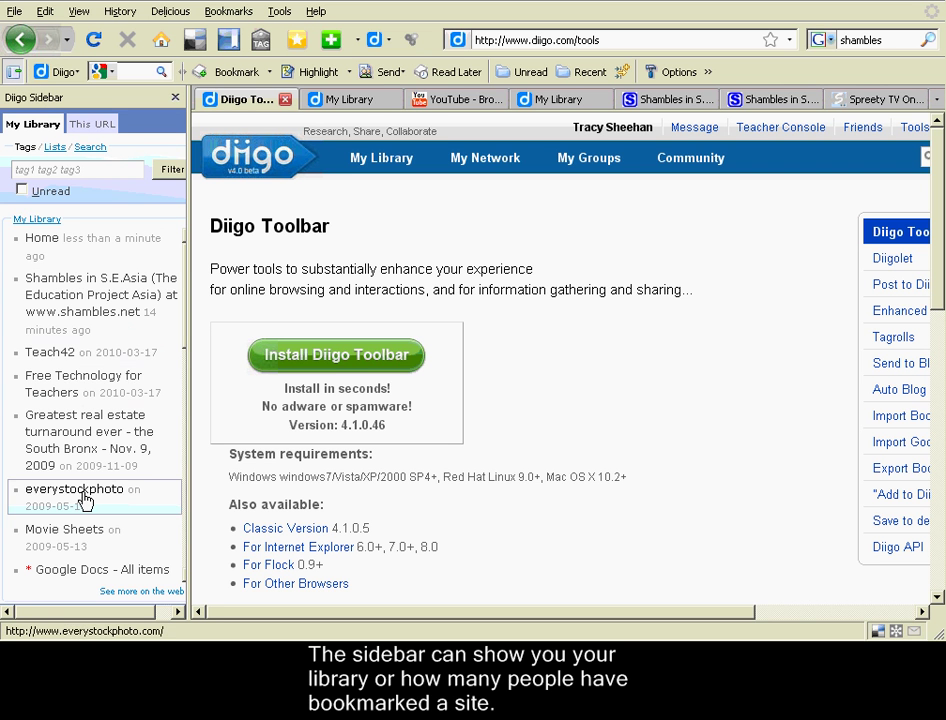
click(101, 127)
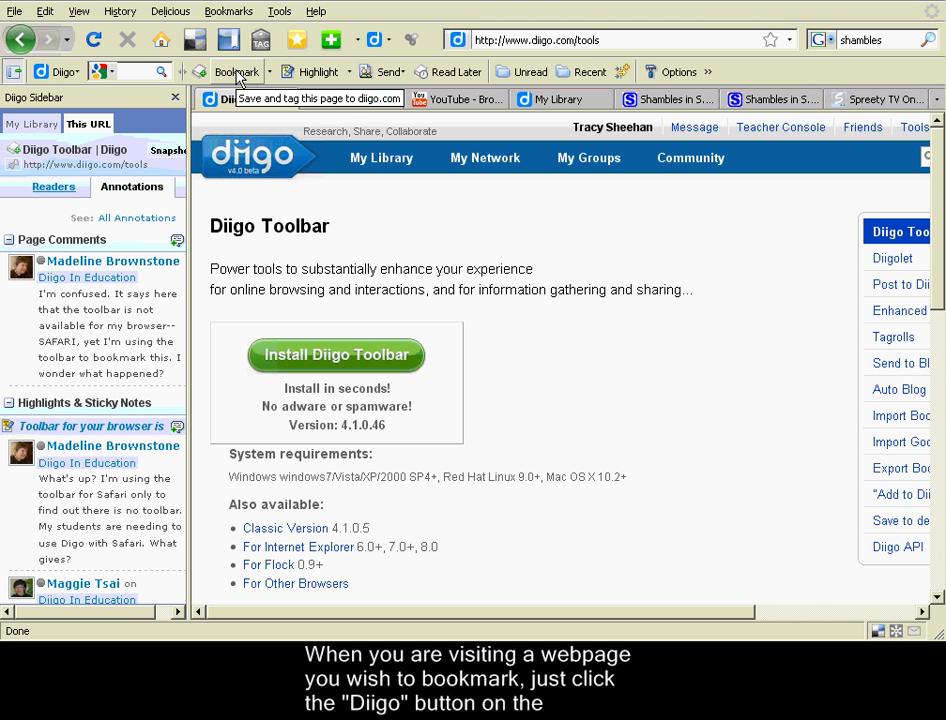
click(176, 99)
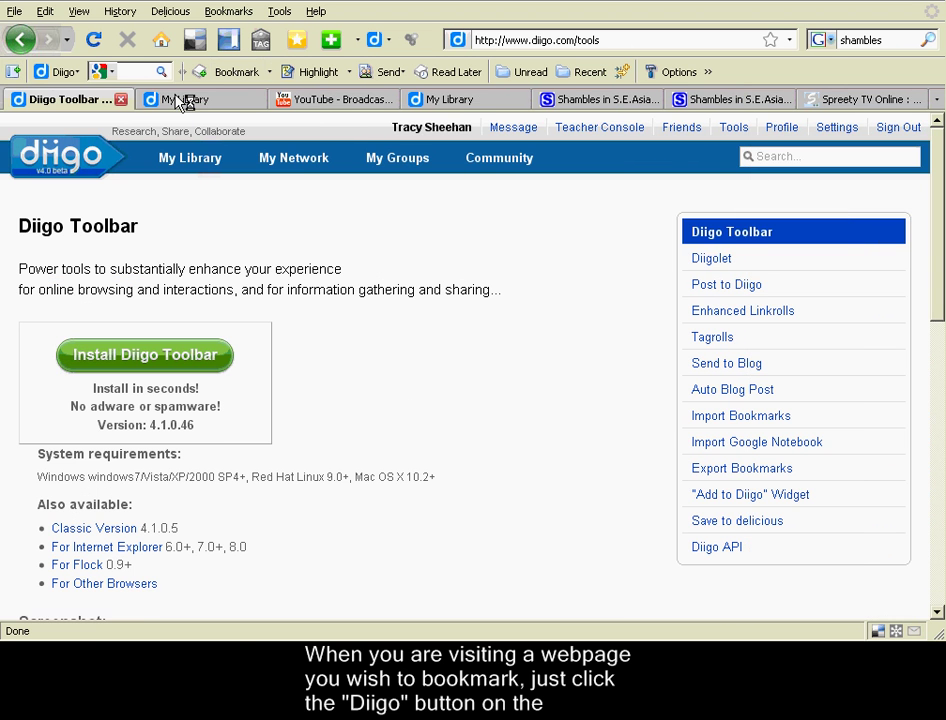
Start a Diigo bookmark for the open Spreety page and paste the copied text about its online TV guide as the description.
click(843, 102)
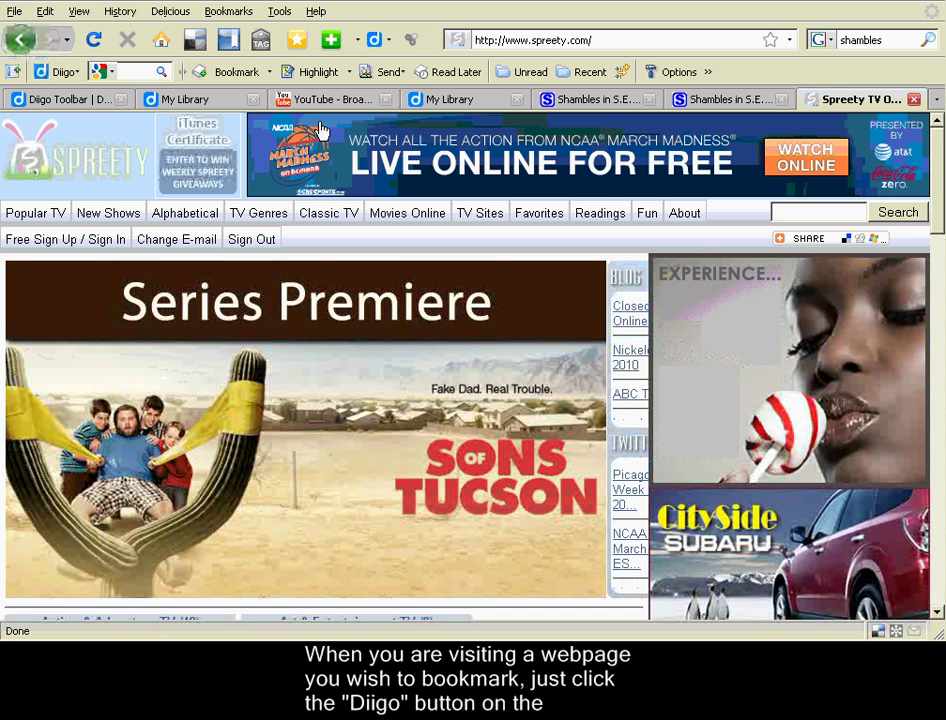
click(261, 74)
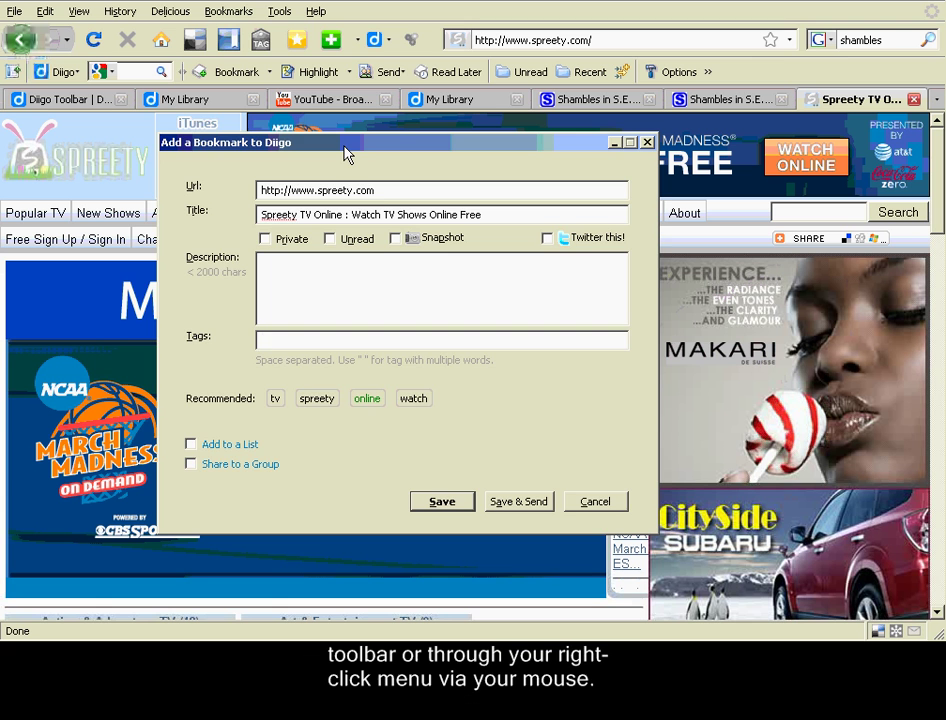
drag(345, 152, 335, 110)
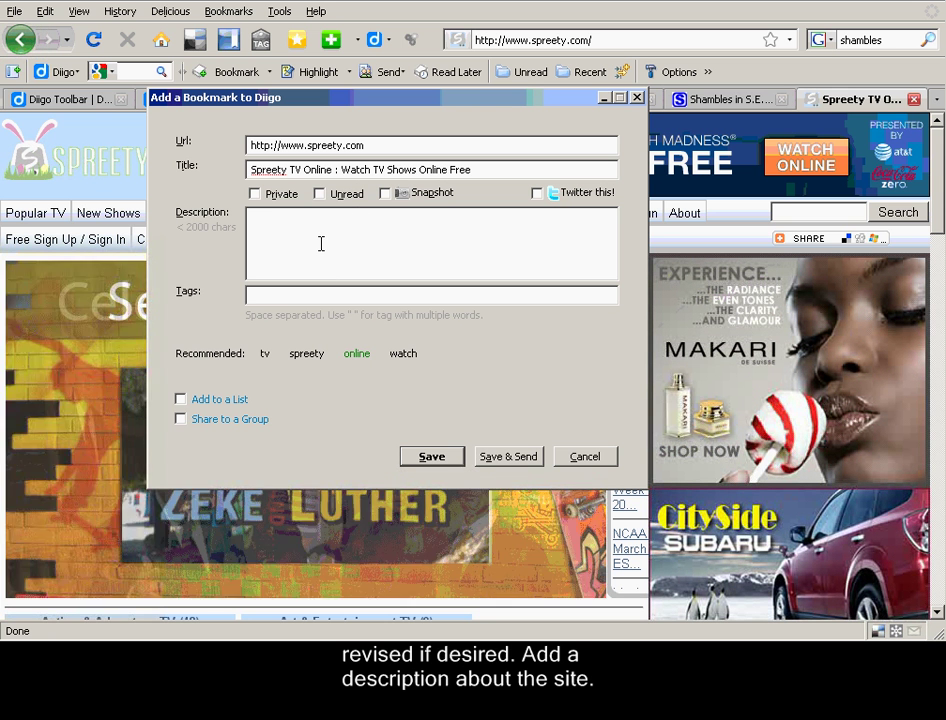
click(318, 242)
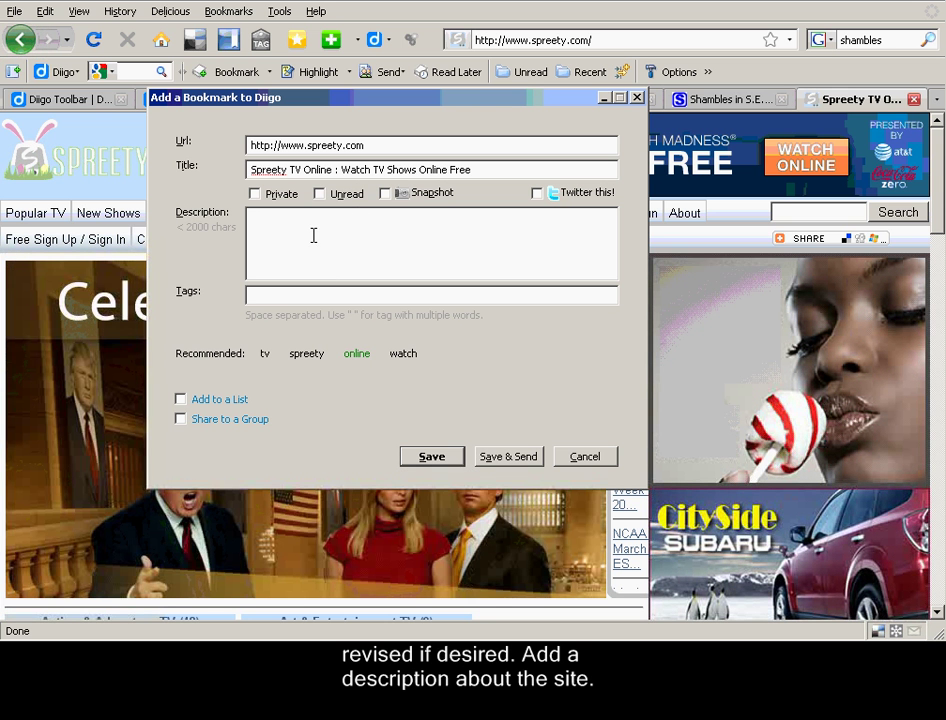
key(ctrl+v)
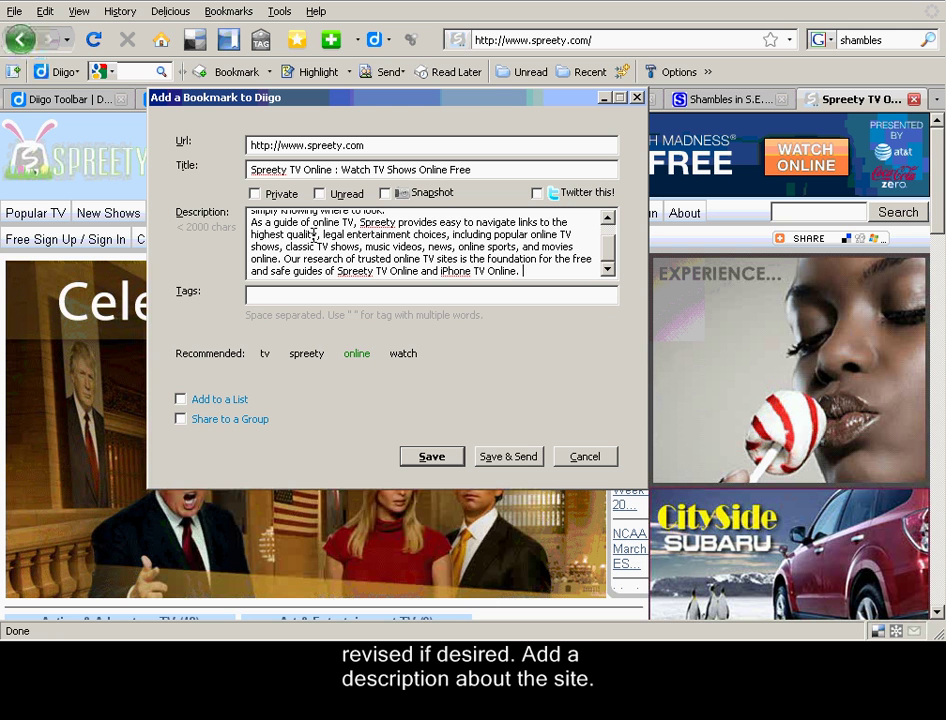
Tag the Spreety bookmark with the recommended tags tv, spreety, online and watch.
click(279, 296)
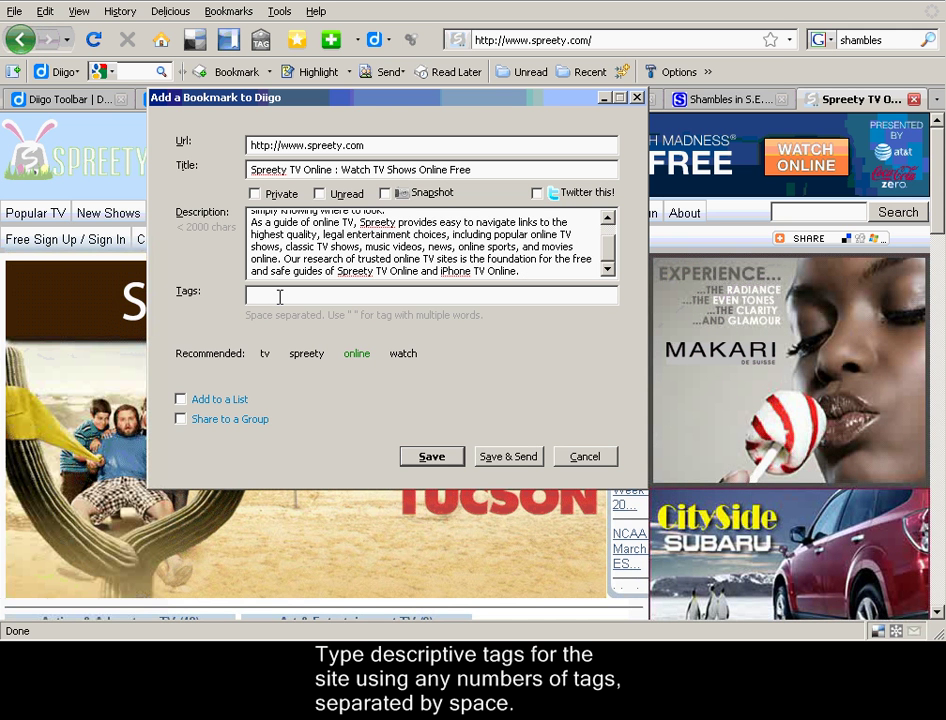
click(266, 355)
click(305, 355)
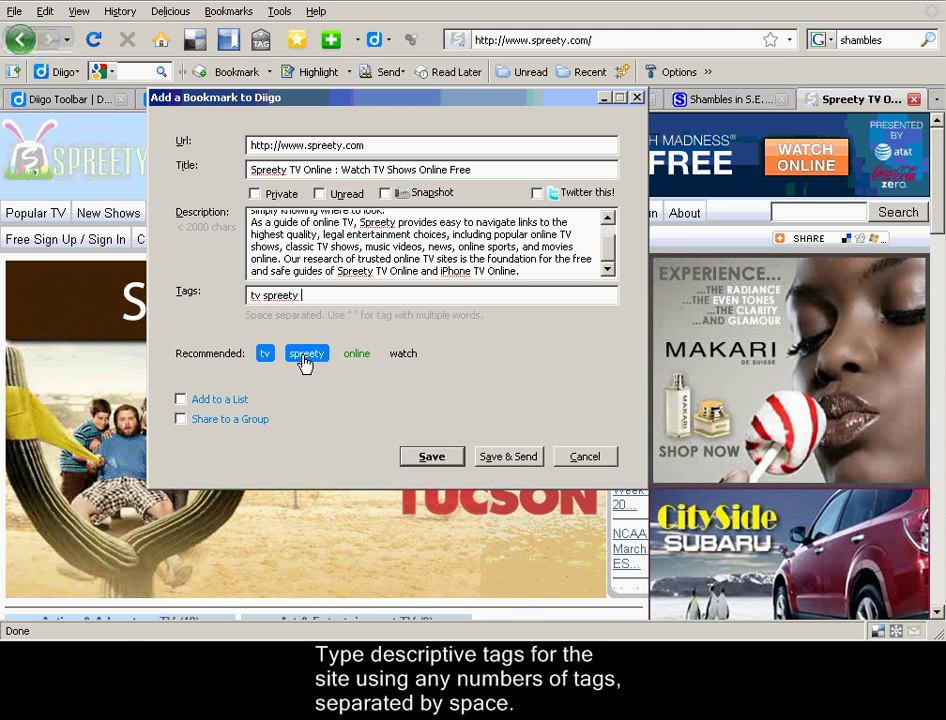
click(359, 356)
click(405, 356)
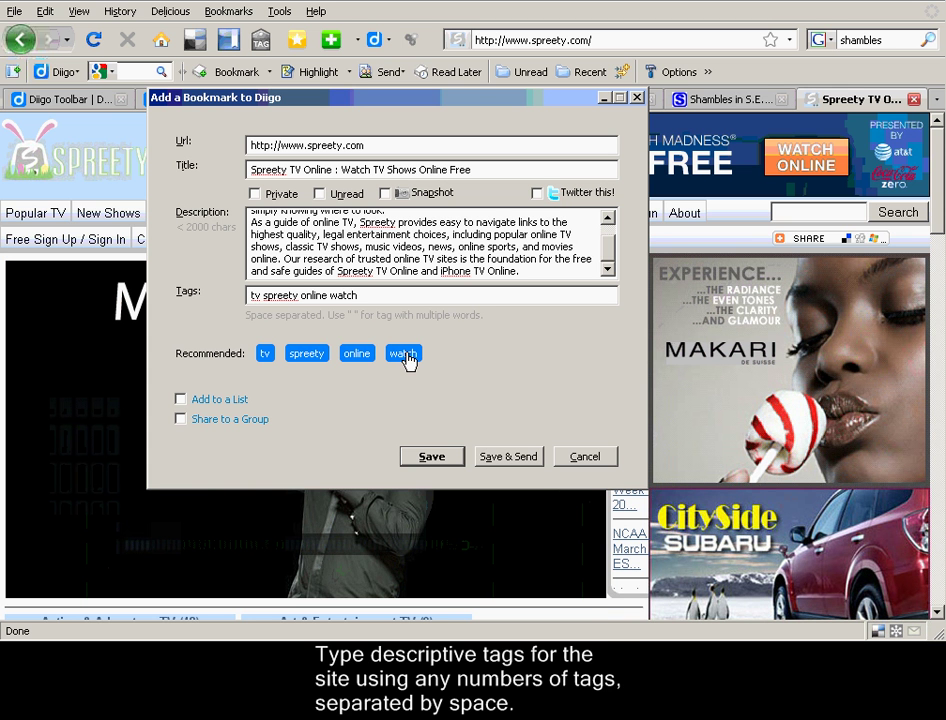
Share the Spreety bookmark to the Diigo In Education group and save it.
click(181, 420)
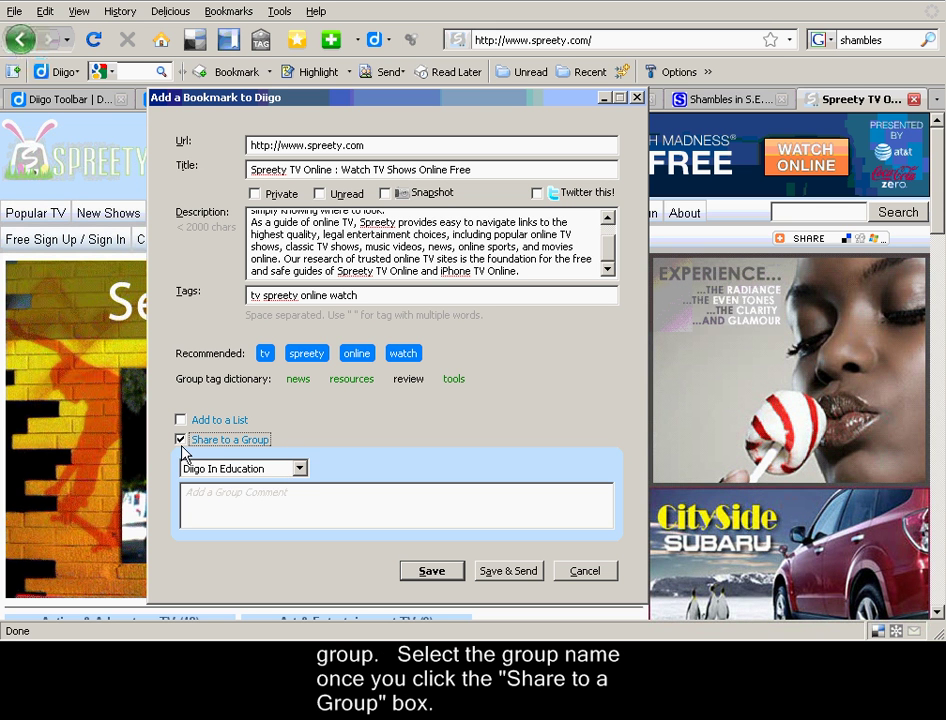
click(301, 470)
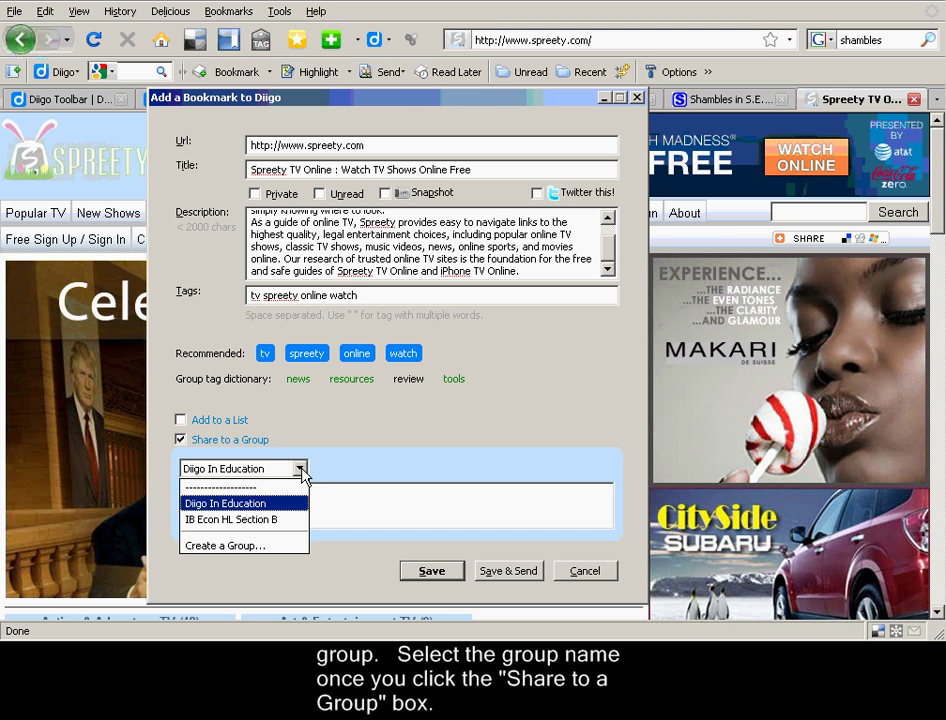
click(302, 470)
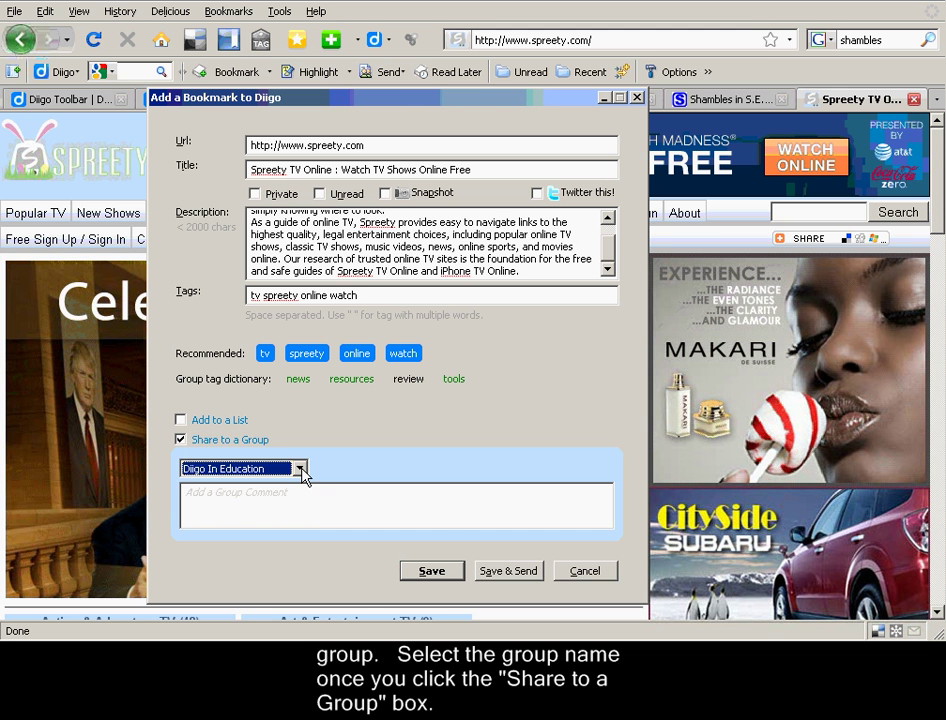
click(441, 568)
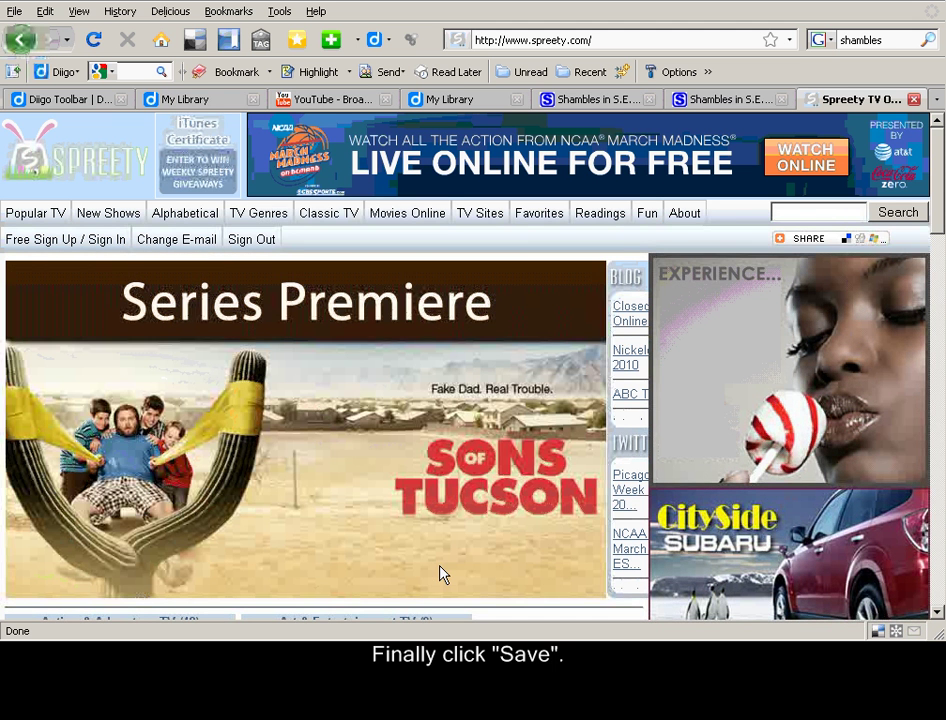
Return to the open My Library page to review the saved bookmarks.
click(205, 100)
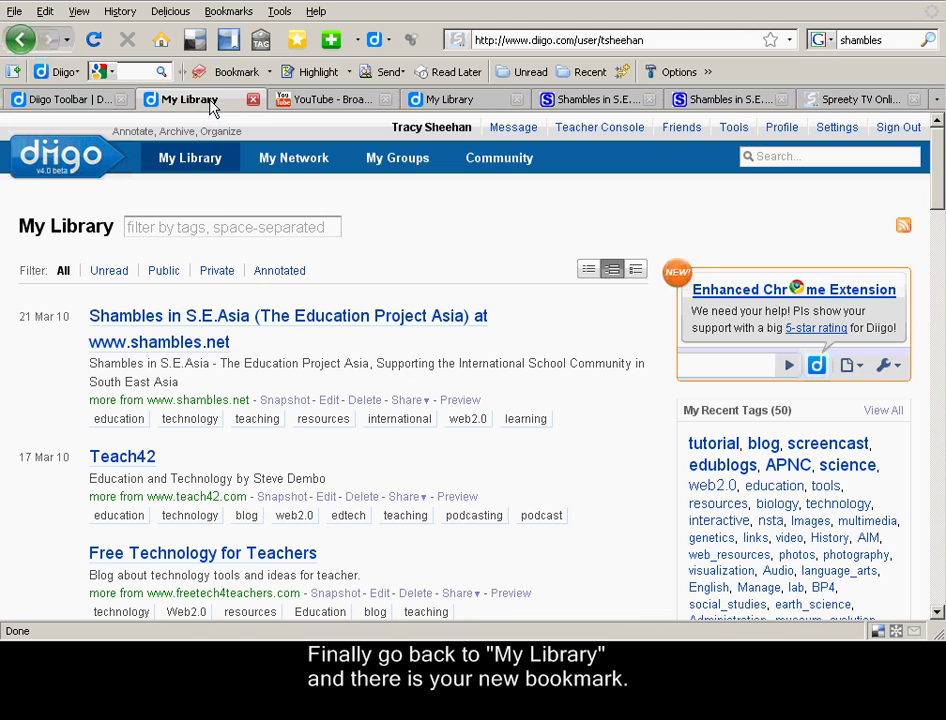